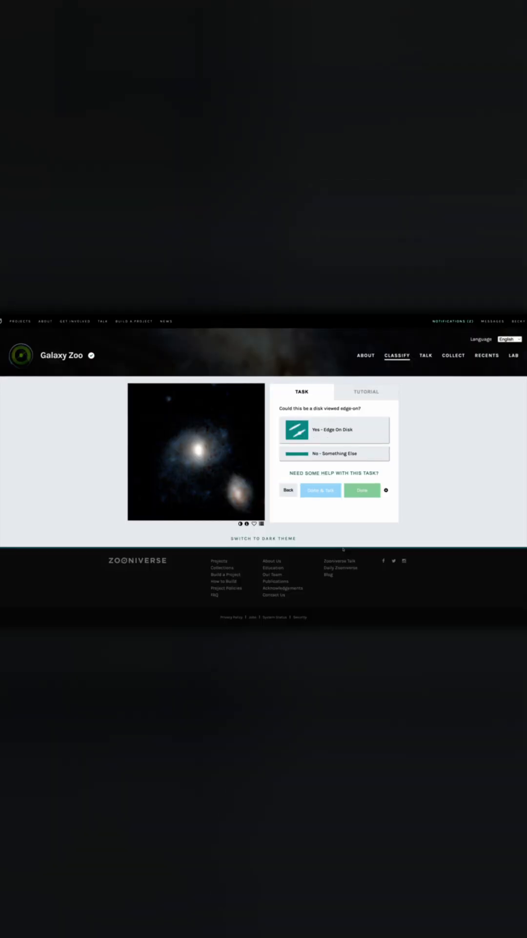
Classify the galaxy as not edge-on, with a bar, medium-wound arms, 2 arms and a moderate bulge
left_click(349, 505)
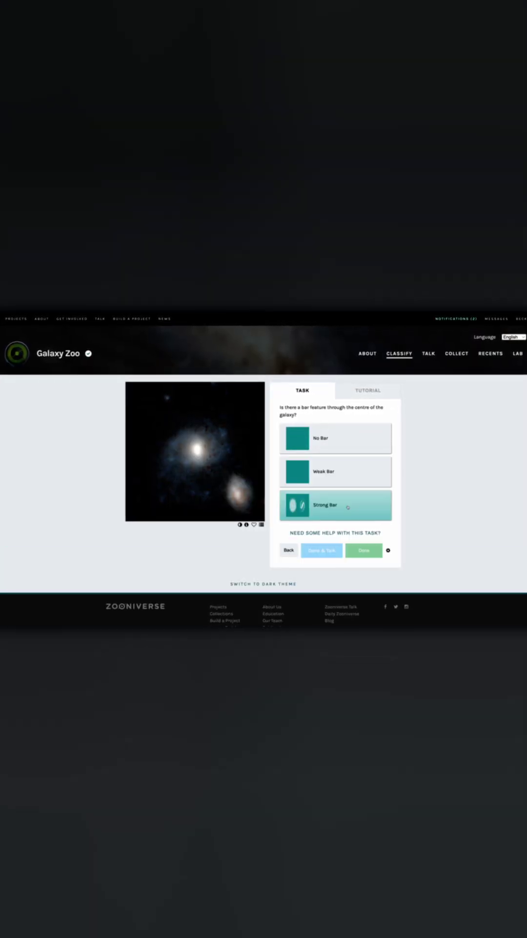
left_click(357, 550)
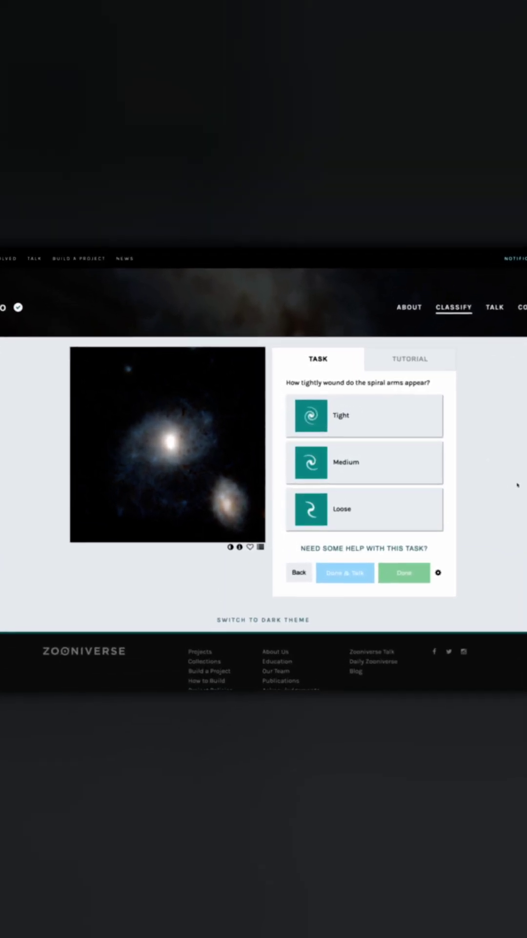
left_click(382, 465)
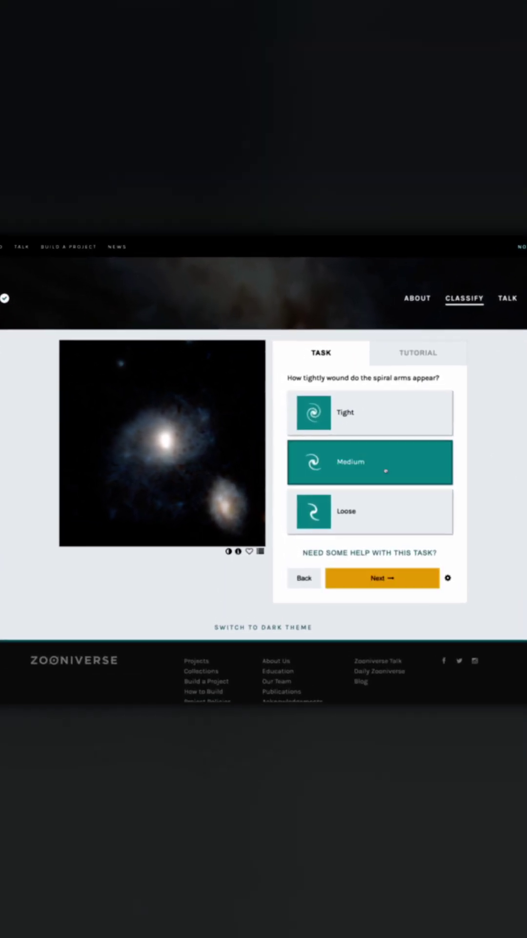
left_click(392, 566)
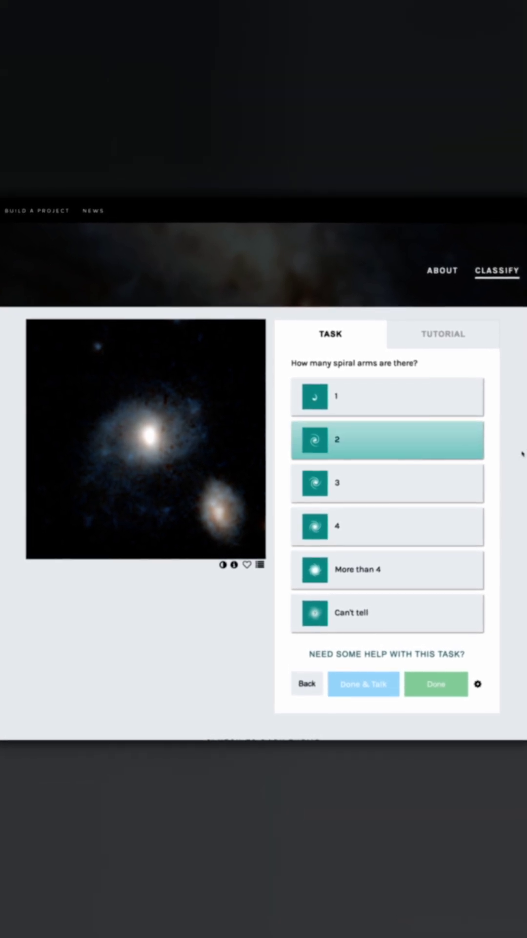
left_click(423, 680)
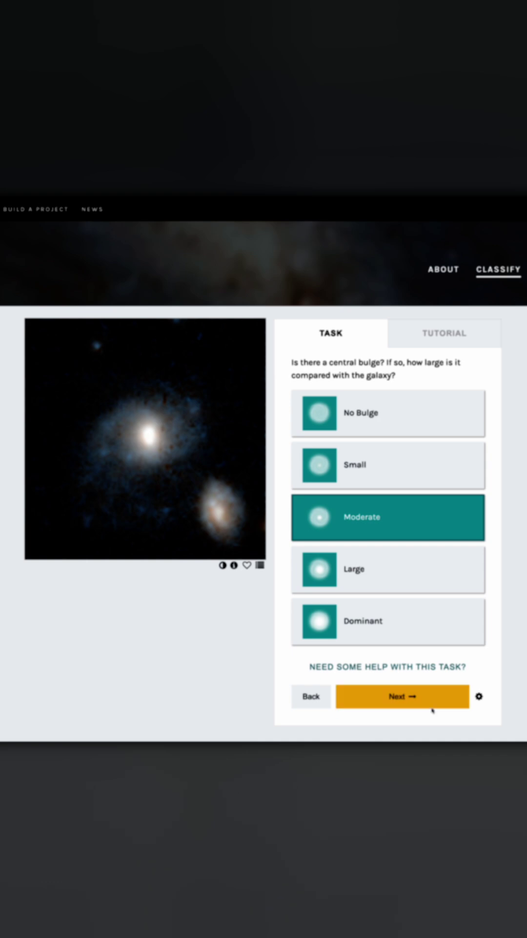
left_click(432, 706)
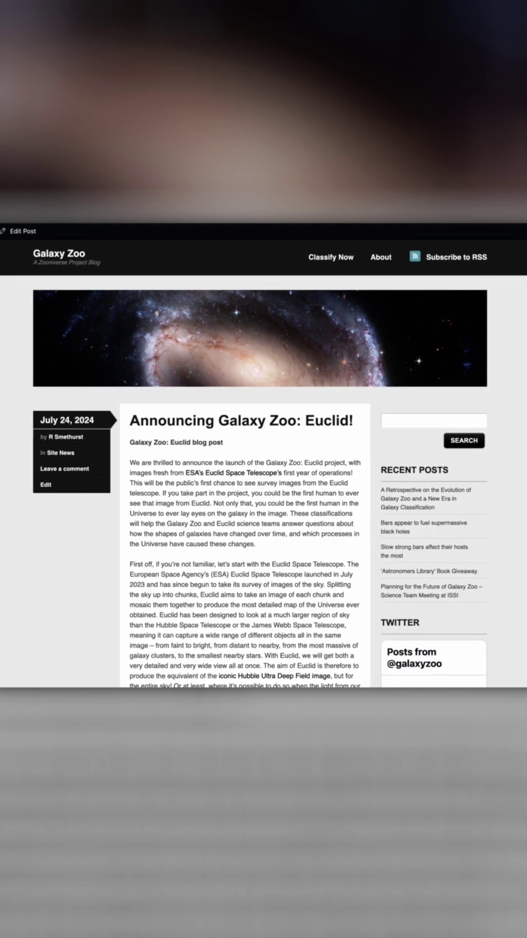
scroll(263, 469, "down", 5)
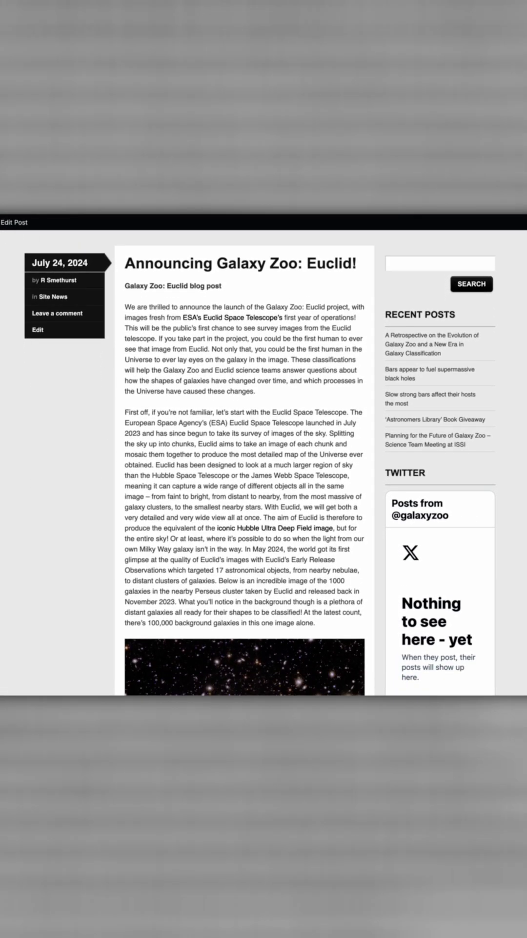
scroll(264, 468, "down", 1)
scroll(264, 469, "down", 2)
scroll(264, 469, "down", 2)
scroll(264, 468, "down", 1)
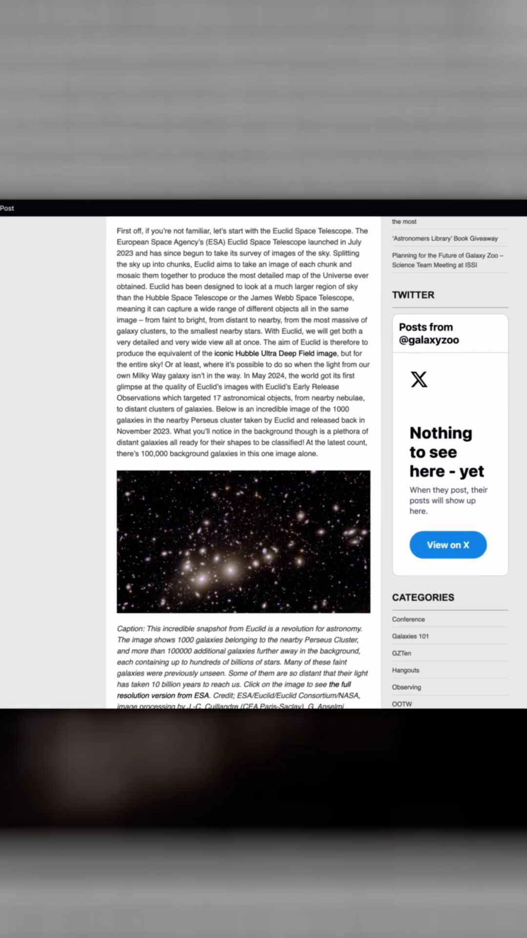
scroll(264, 469, "down", 1)
scroll(264, 469, "down", 1)
scroll(265, 469, "down", 1)
scroll(264, 469, "down", 1)
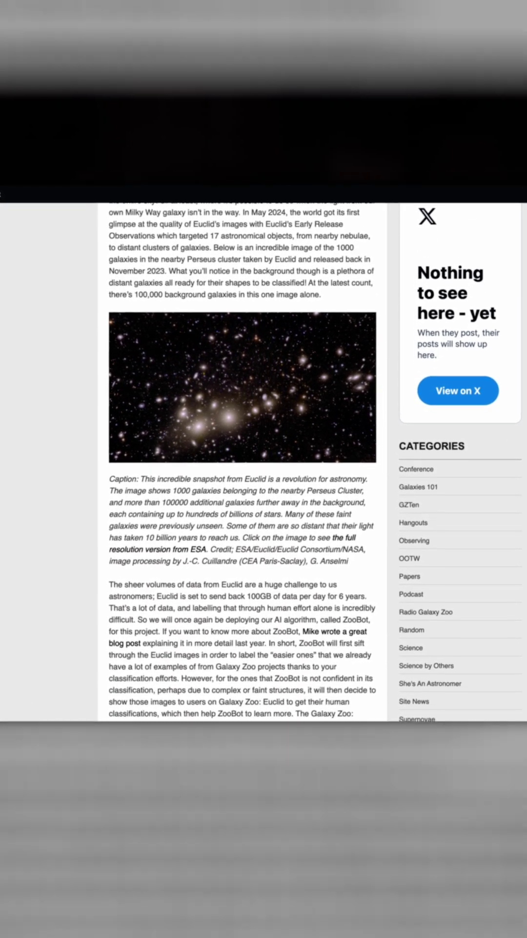
scroll(264, 468, "down", 1)
scroll(264, 468, "down", 1)
scroll(264, 468, "down", 1)
scroll(264, 469, "down", 1)
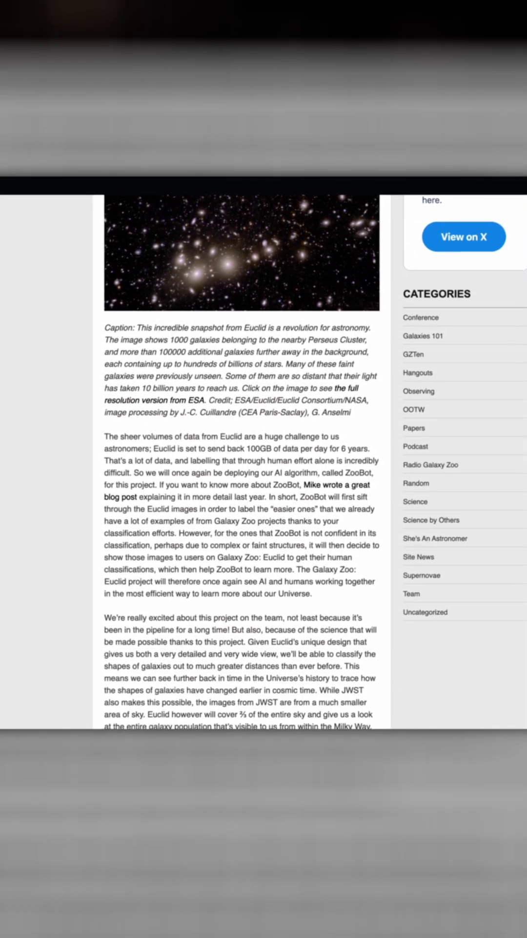